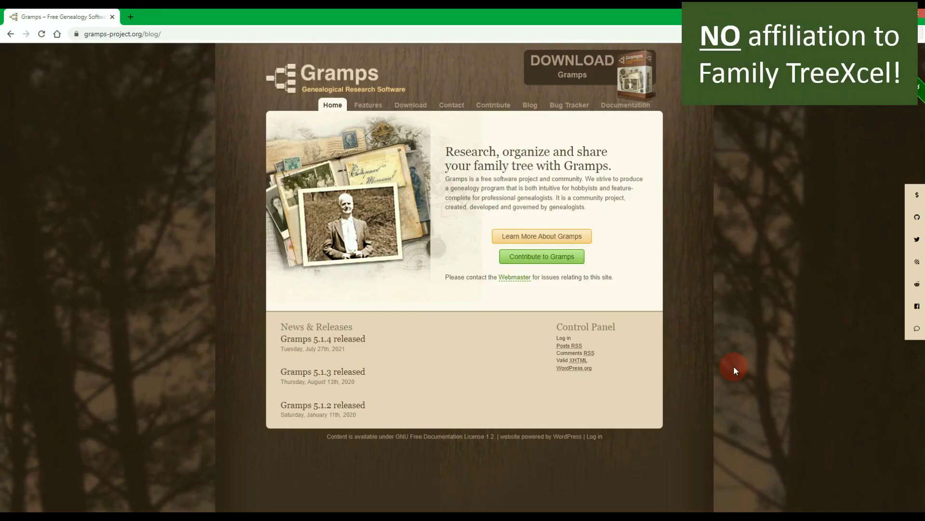
- Review the Gramps Features section, then follow 'View Complete Feature List and Screenshots' to the wiki
click(364, 106)
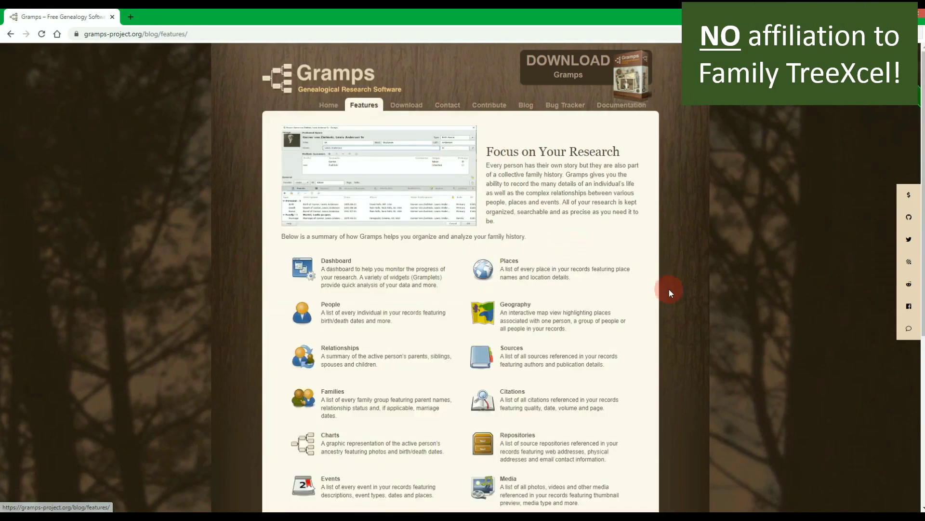
scroll(669, 290, down, 1)
scroll(670, 290, down, 3)
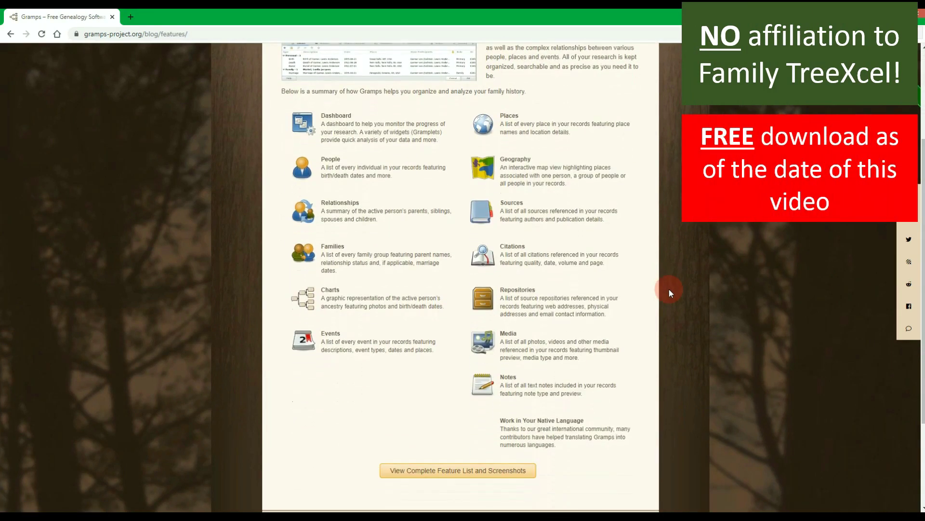
scroll(670, 290, down, 2)
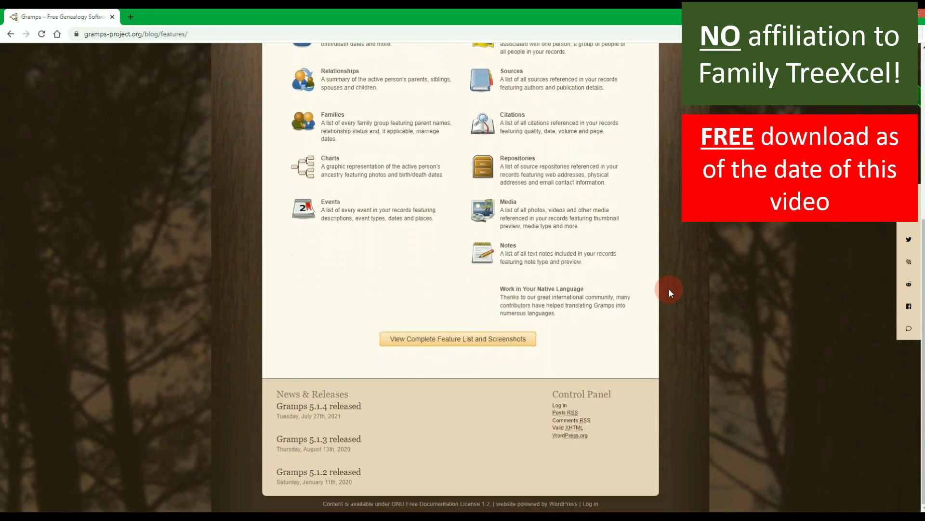
click(487, 337)
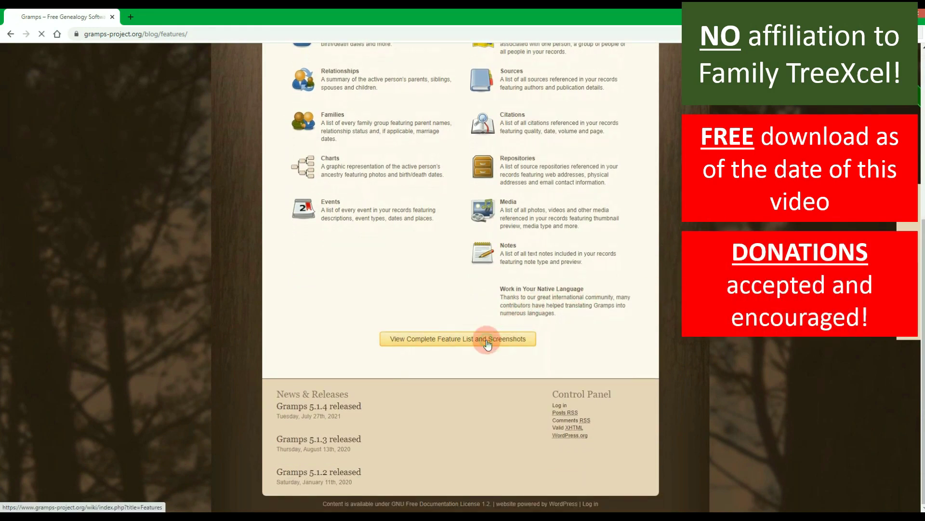
- Scroll down the wiki Features page toward the sidebar's Download link
scroll(489, 293, down, 4)
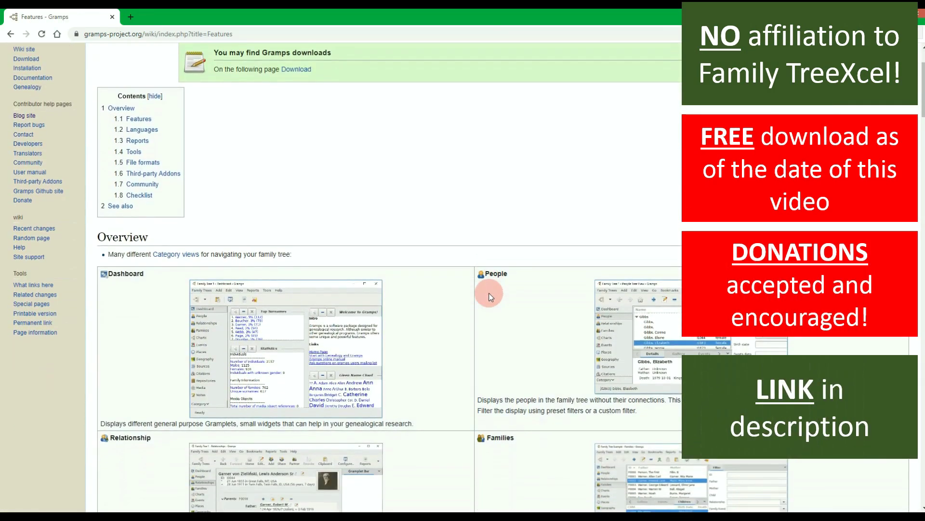
scroll(489, 293, down, 4)
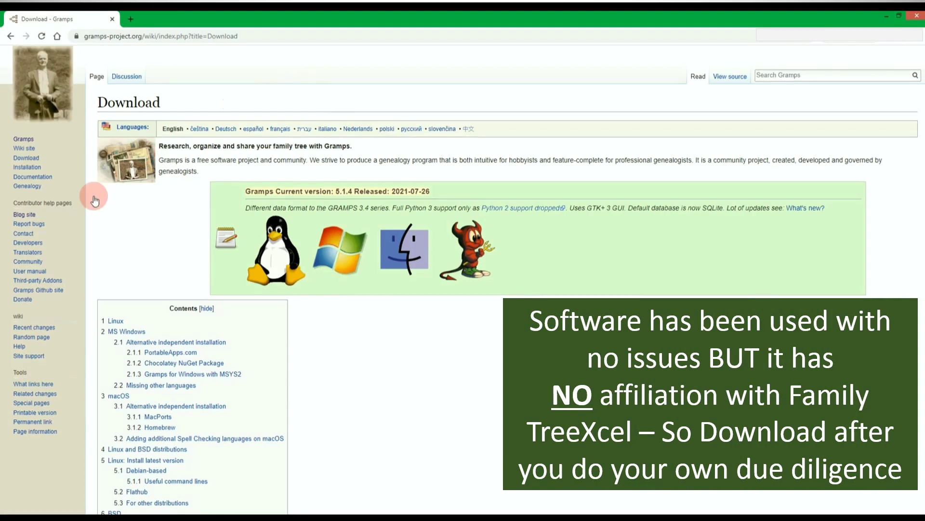
- Download 'Windows Installer (64-bit) 5.1.4' from the MS Windows section of the Download page
scroll(430, 325, down, 2)
scroll(430, 325, down, 10)
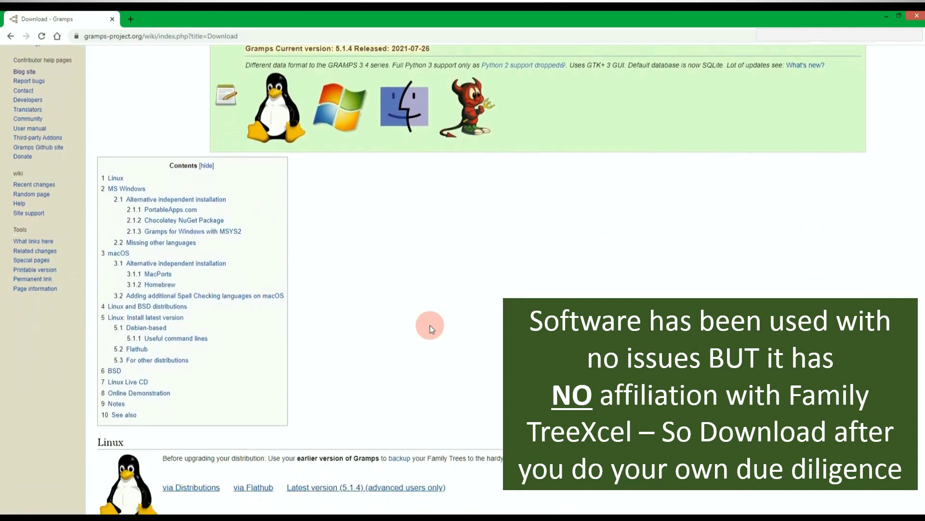
scroll(430, 325, down, 2)
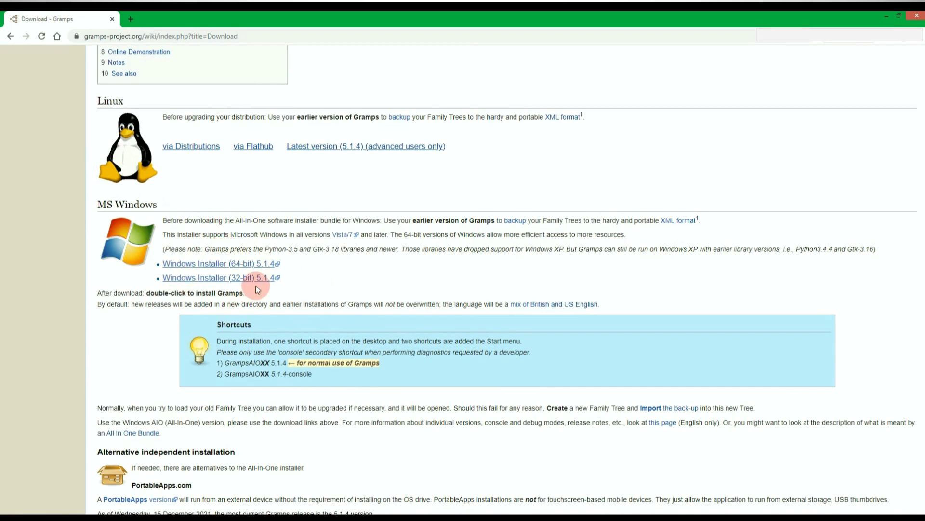
click(240, 264)
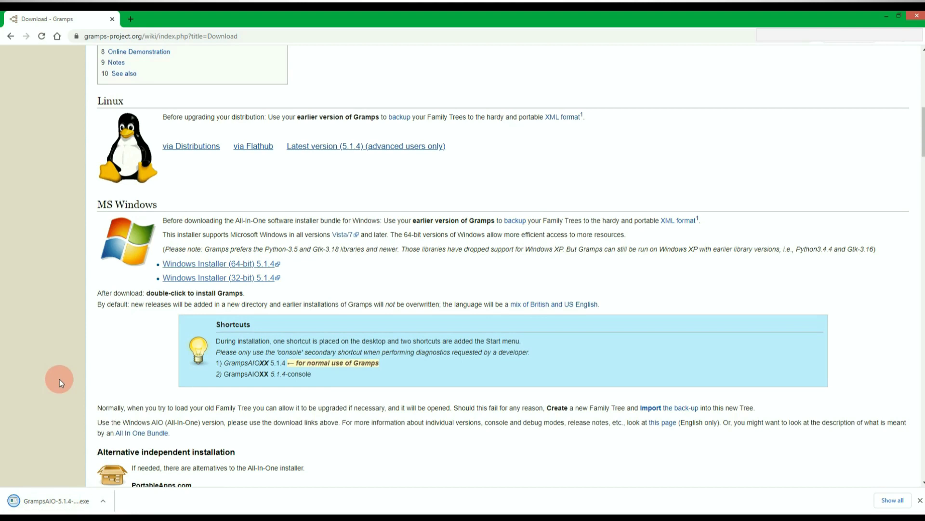
- Run the GrampsAIO-5.1.4 installer, accept the licence, and install for all users with all components
click(68, 495)
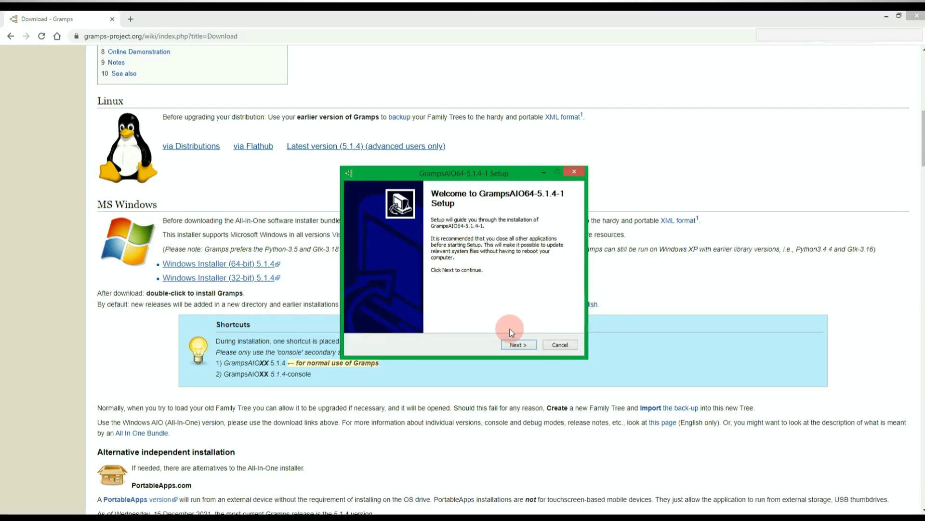
click(516, 346)
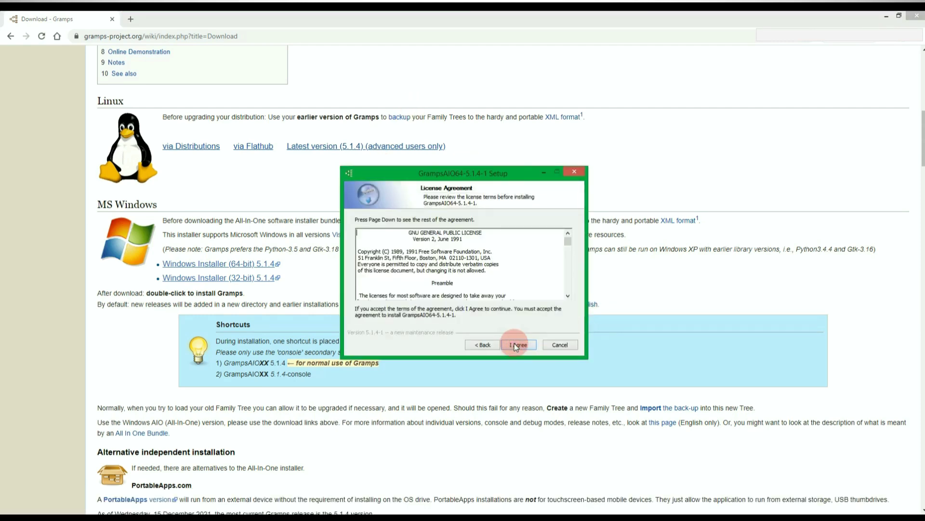
click(515, 345)
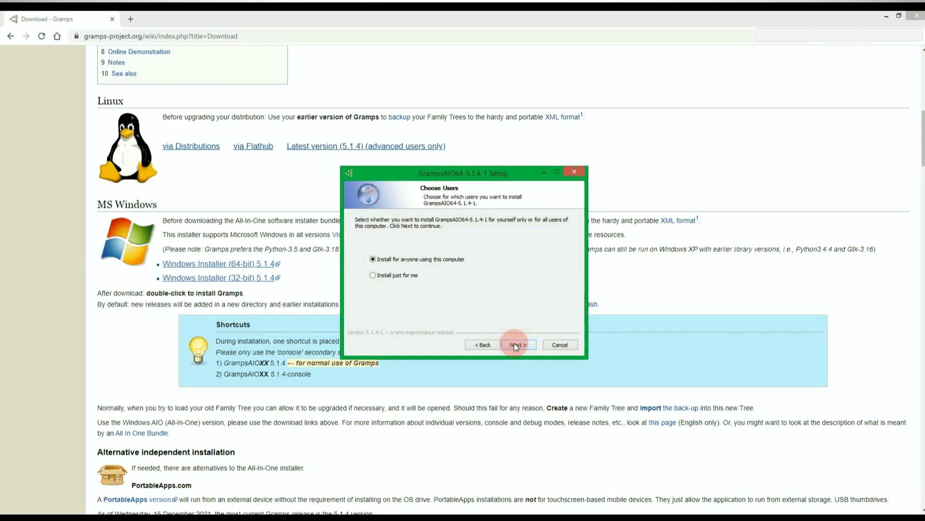
click(515, 345)
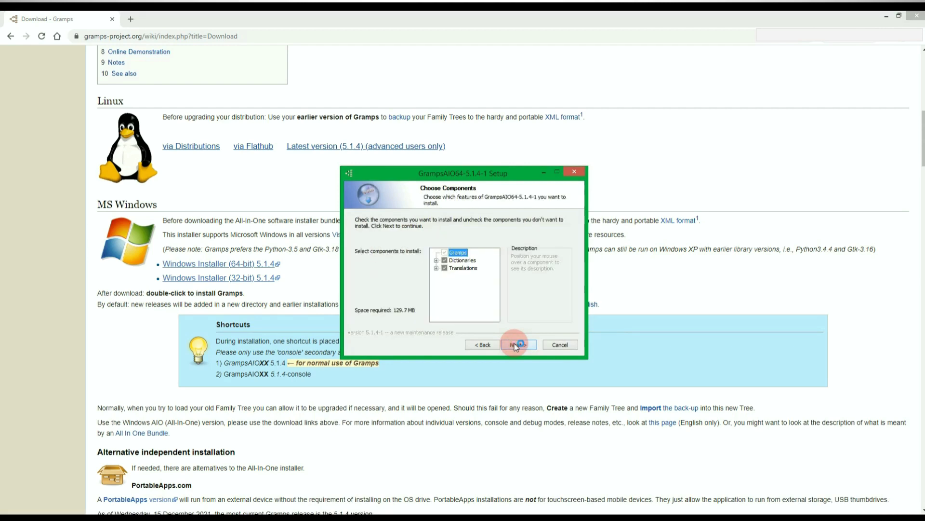
click(514, 345)
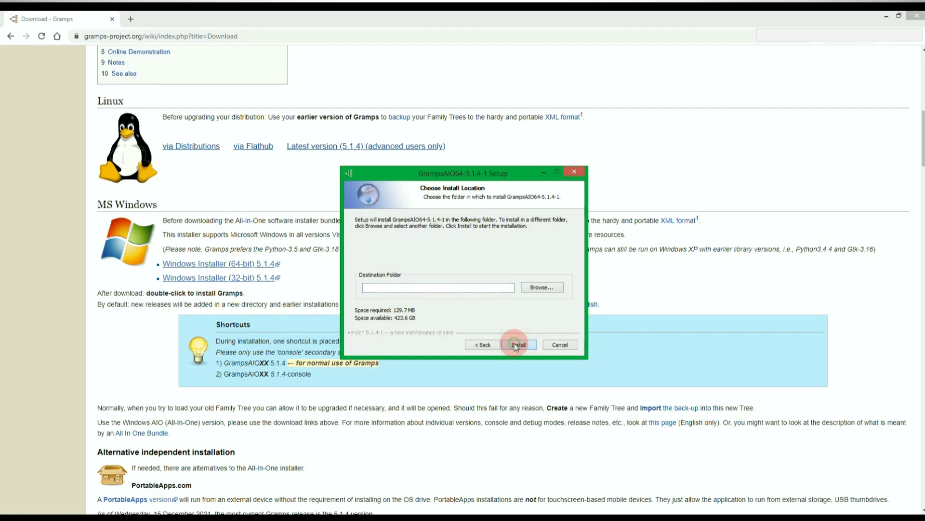
click(514, 344)
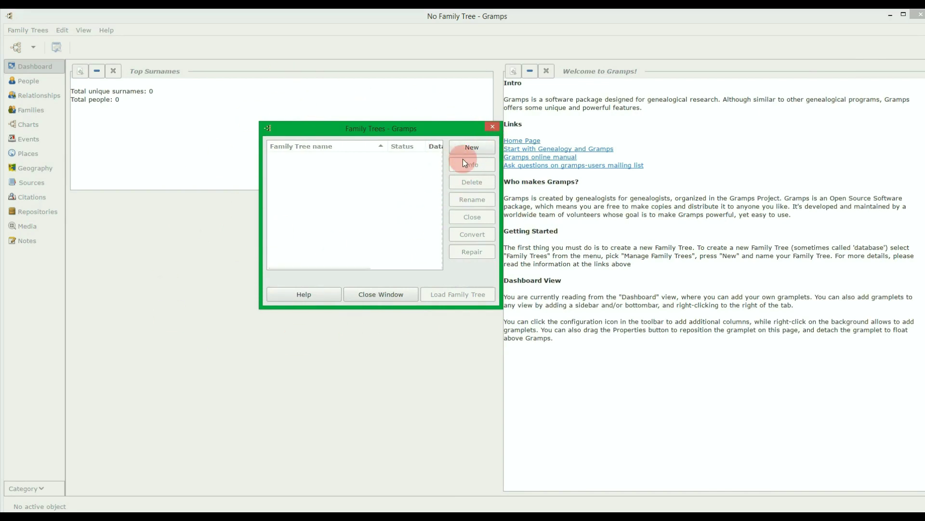
- Create and load a new family tree named 'US PRESIEDENTS', then check its 0-people Dashboard count
click(479, 148)
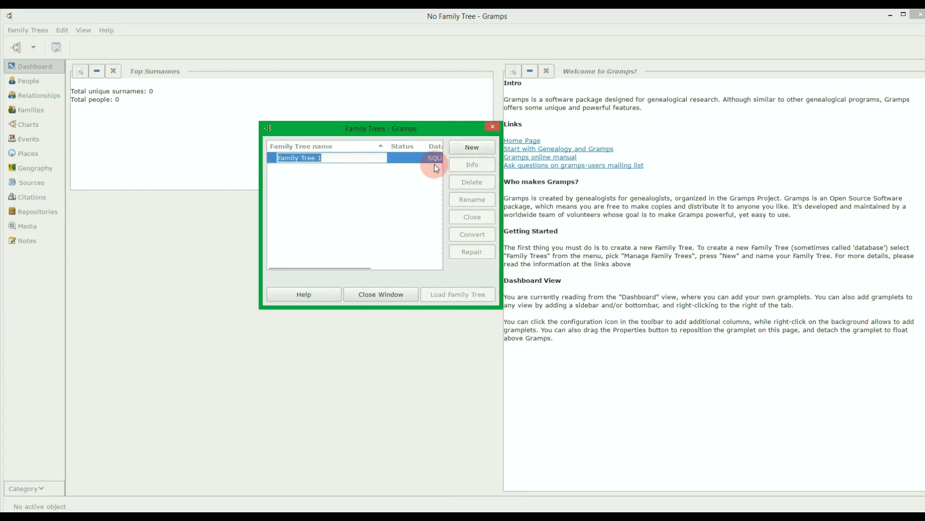
text(US PRESIE)
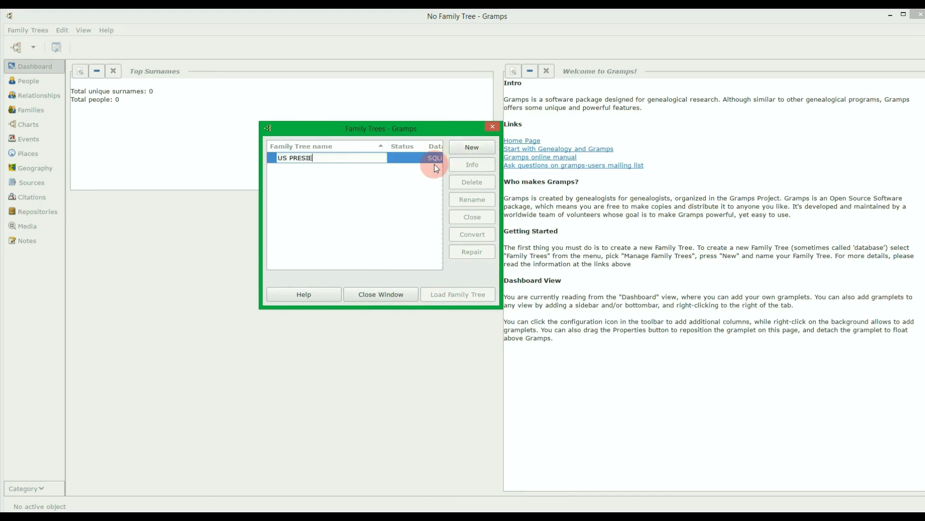
text(DENTS)
click(427, 243)
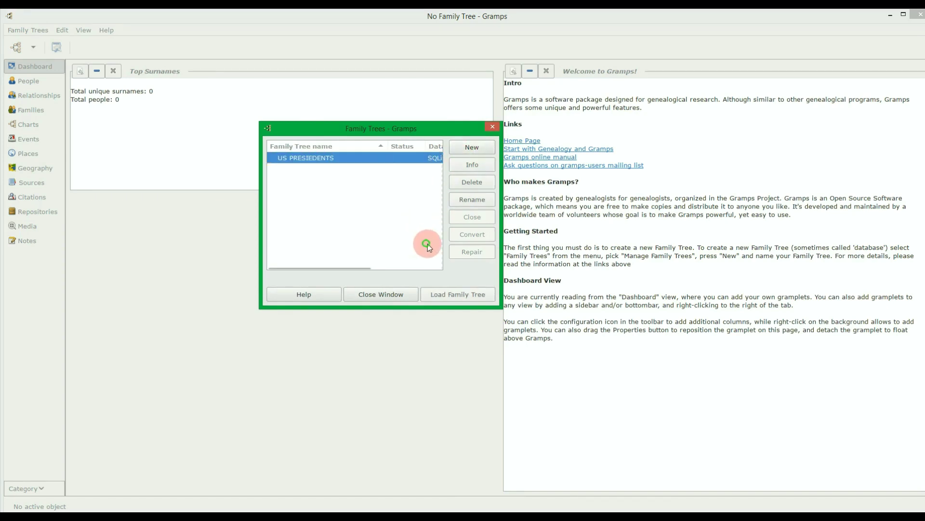
click(458, 294)
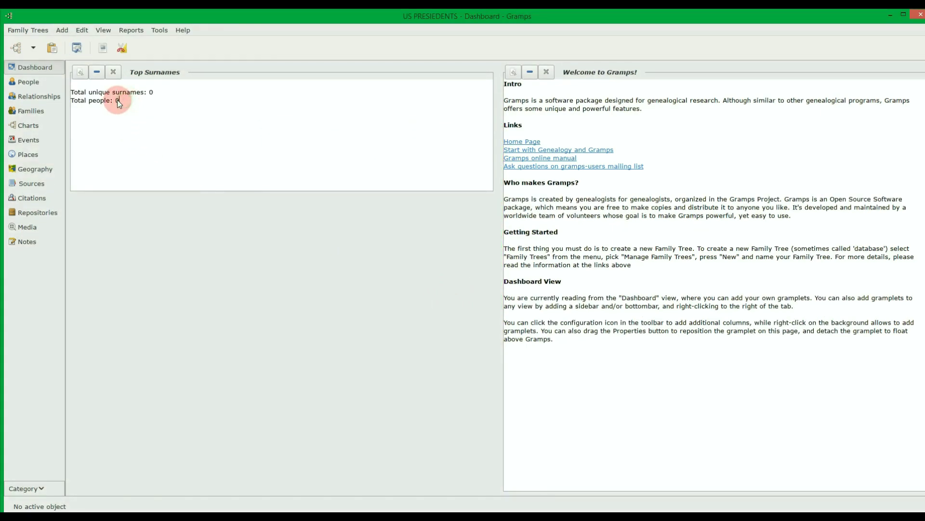
drag(117, 100, 141, 114)
click(153, 160)
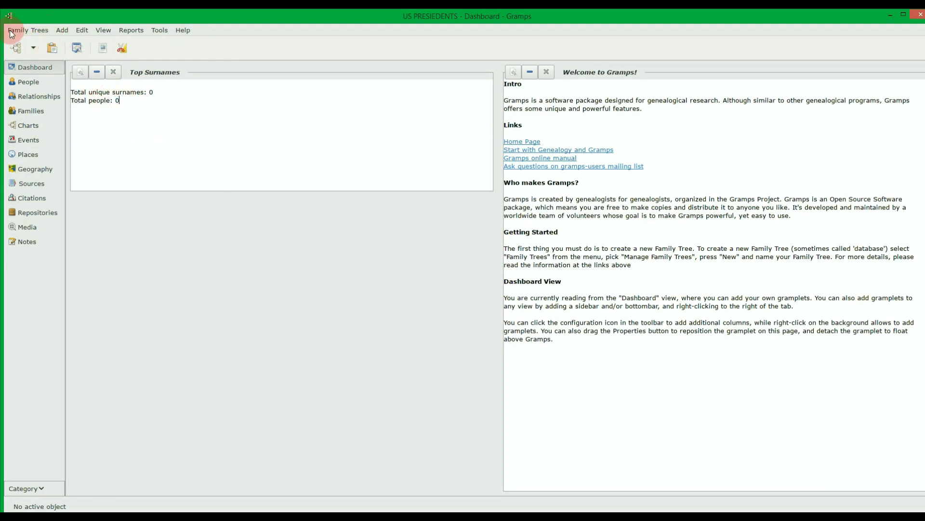
- Import pres2020.ged via Family Trees > Import, then dismiss the statistics showing 2322 people
click(33, 32)
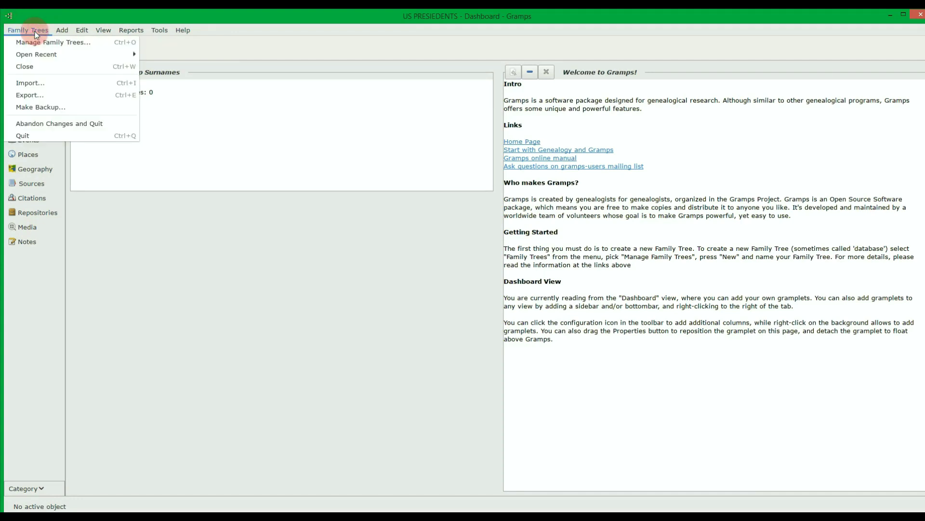
click(35, 83)
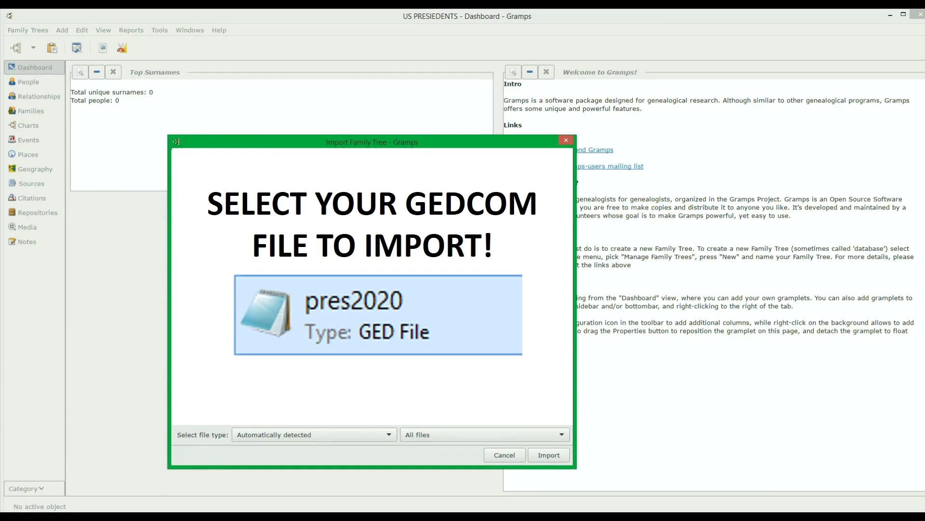
click(554, 456)
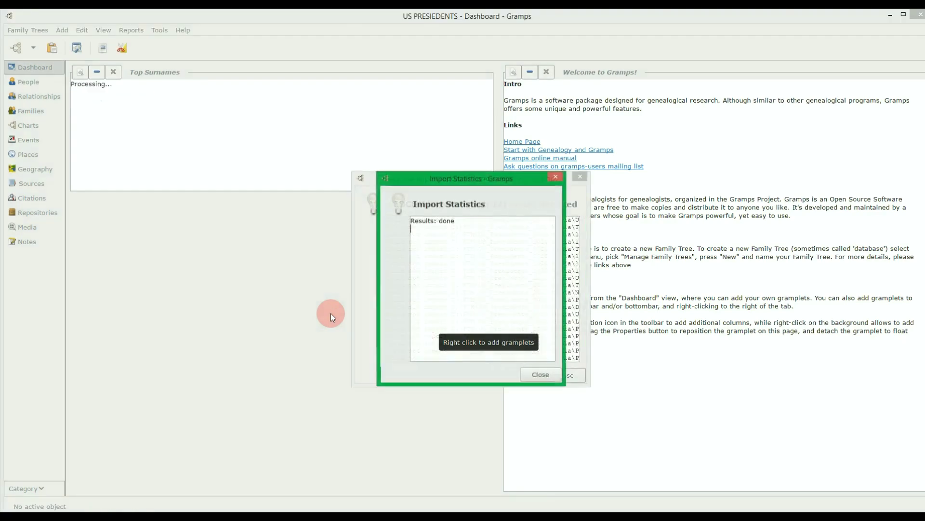
click(540, 373)
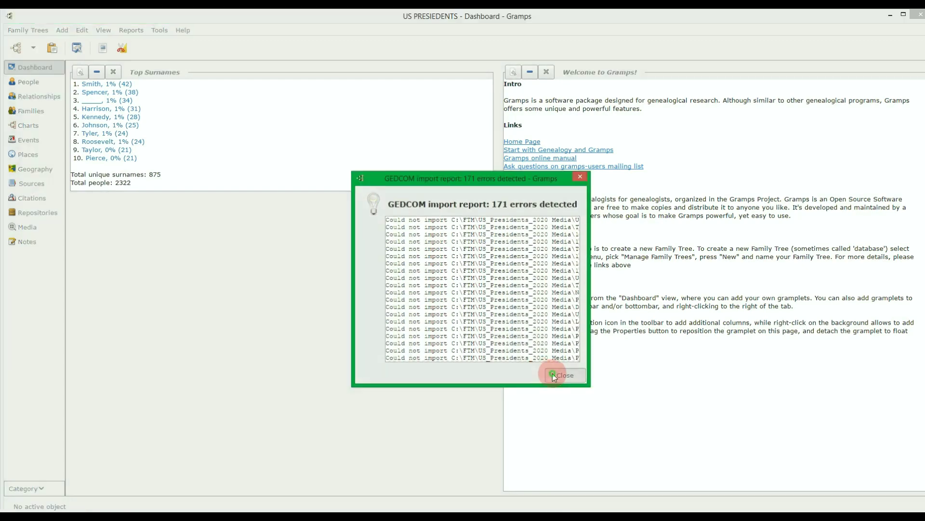
- Close the GEDCOM error report, highlight the 2322 people total, and show the Families list
click(554, 373)
click(144, 185)
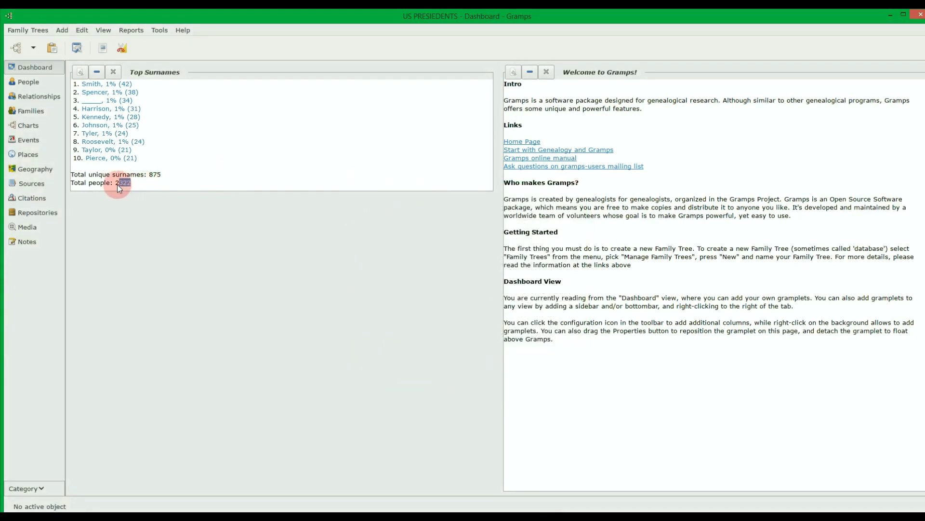
drag(118, 184, 82, 183)
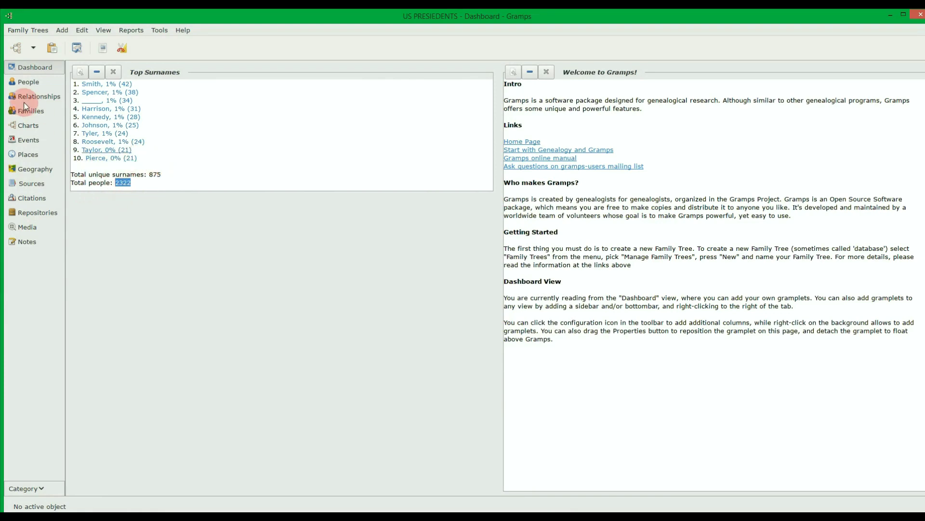
click(44, 114)
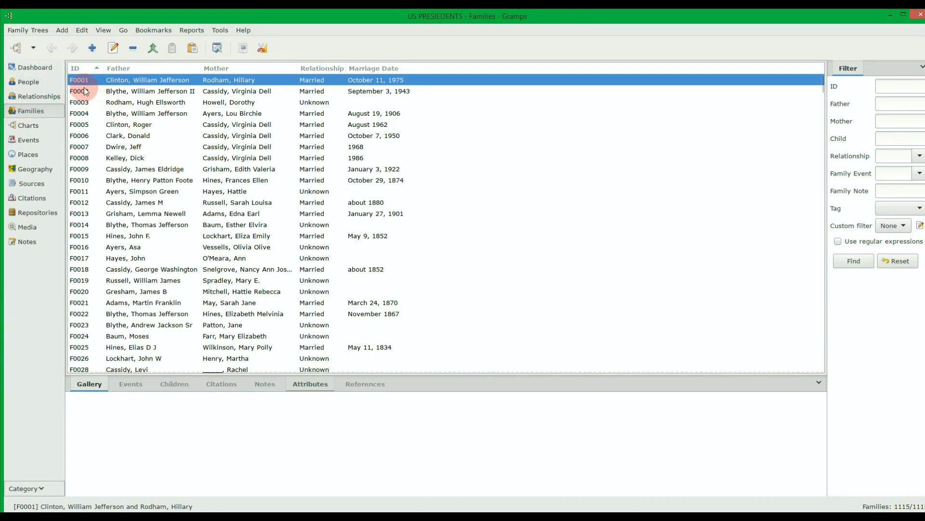
click(33, 32)
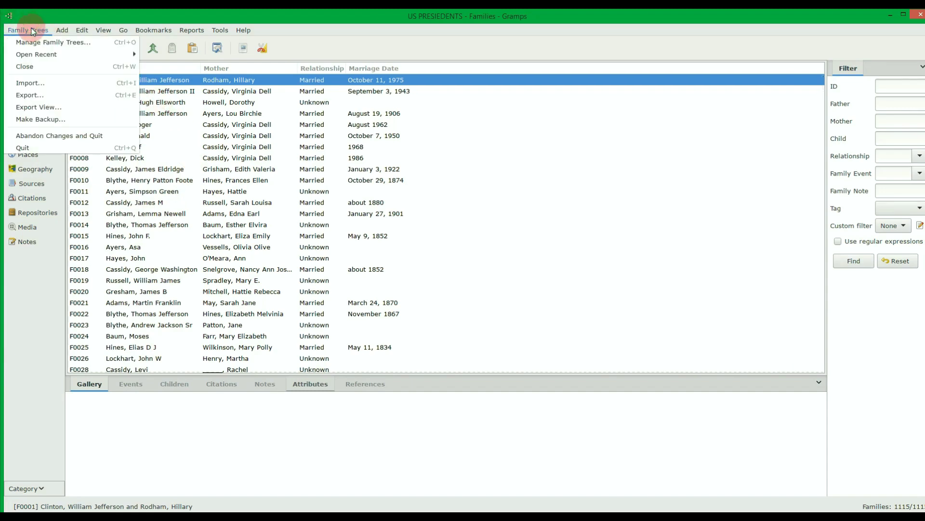
- Start a Family Trees export with Comma Separated Values Spreadsheet (CSV) as the format
click(32, 94)
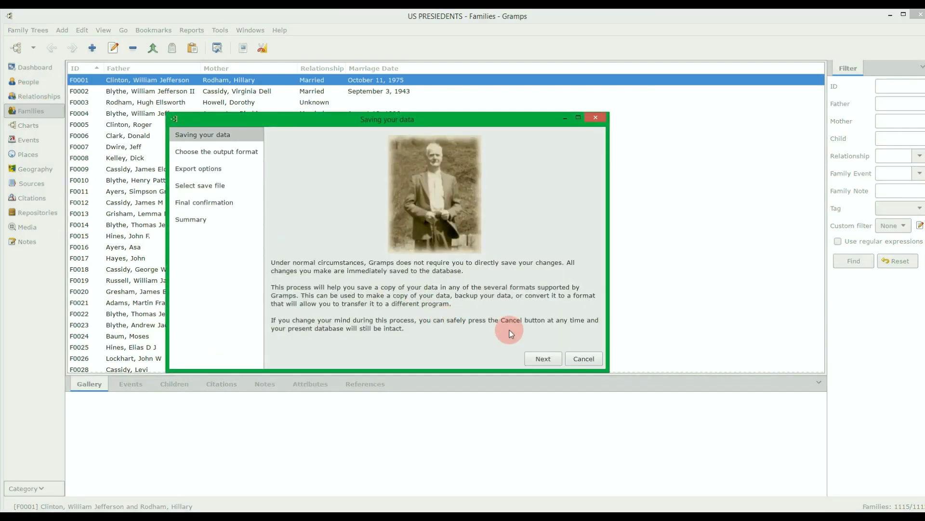
click(554, 358)
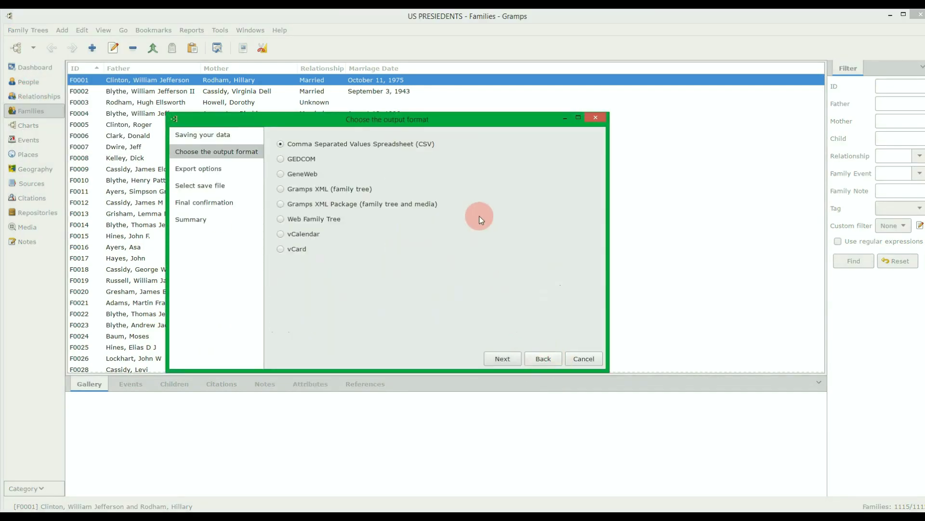
click(275, 144)
click(516, 357)
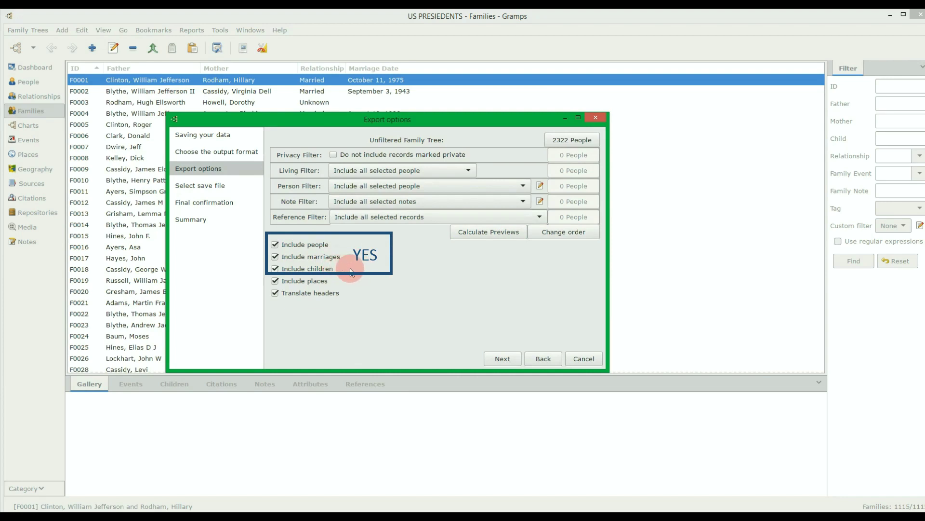
- Uncheck Include places and Translate headers, keeping people, marriages and children in the export
click(275, 281)
click(275, 293)
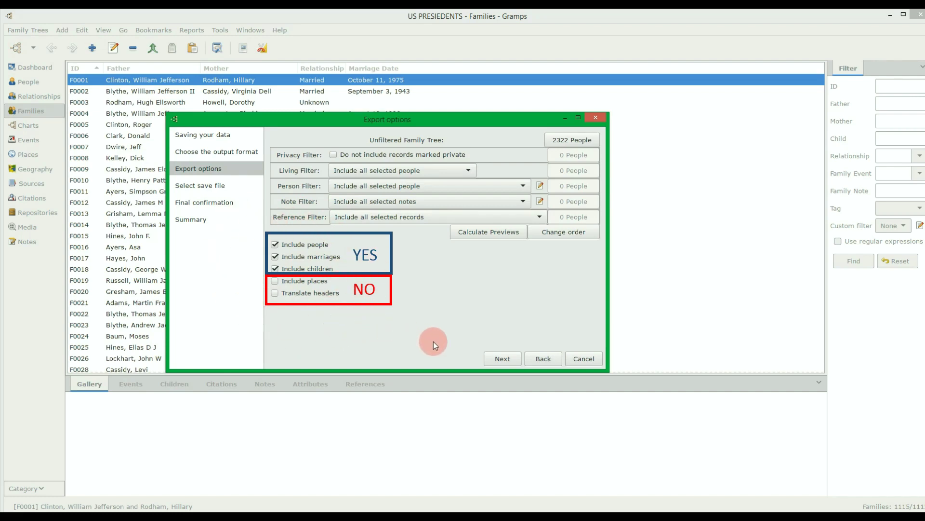
click(497, 359)
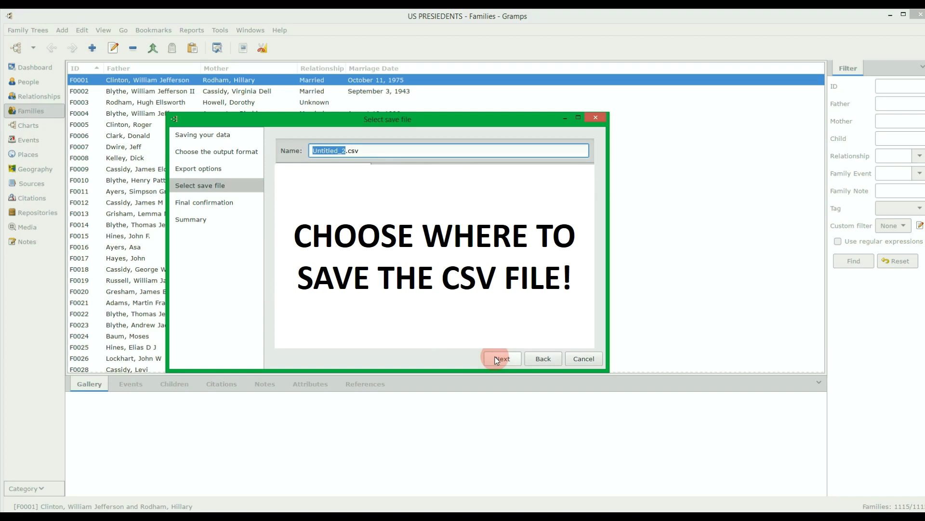
- Save the CSV export as 'US PRESIDENTS', apply it, and close the export assistant
text(US PRESIDENTS)
click(513, 359)
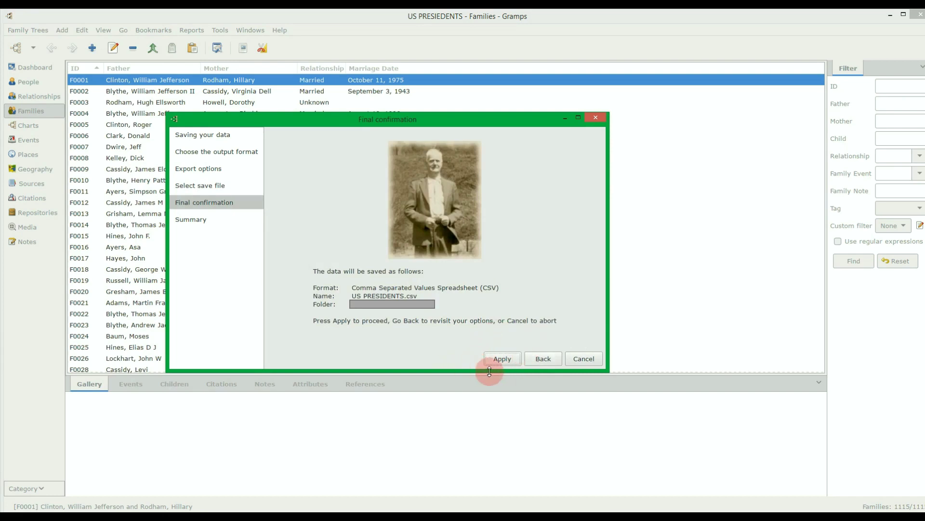
click(510, 358)
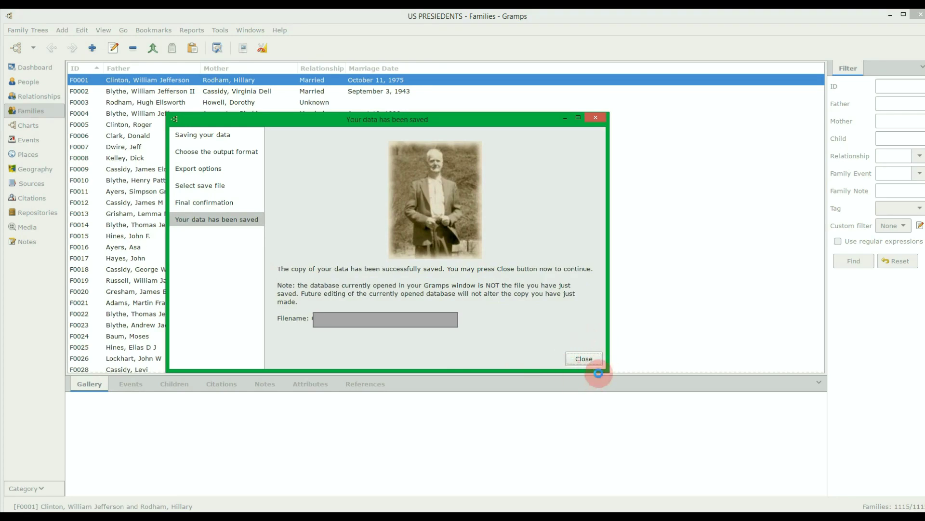
click(589, 359)
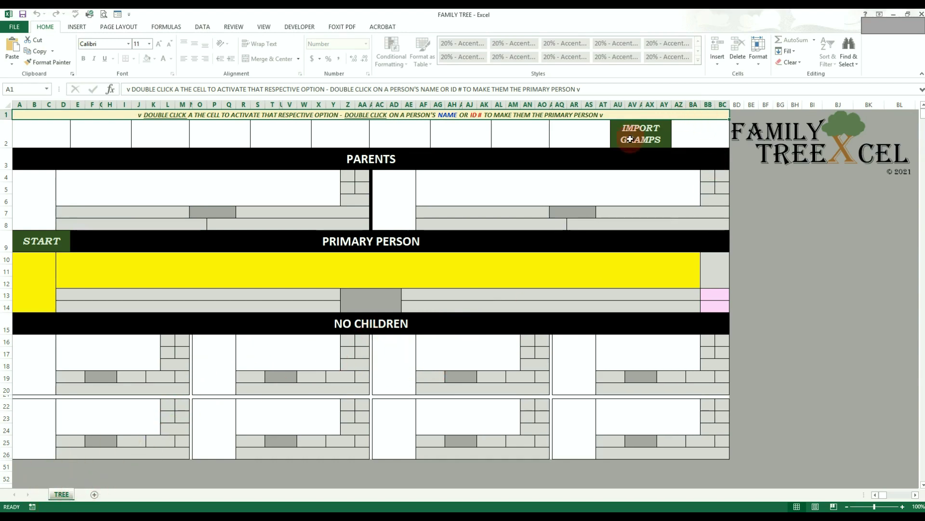
- Run IMPORT GRAMPS, confirm the overwrite and notice, and choose the US PRESIDENTS CSV file
click(647, 137)
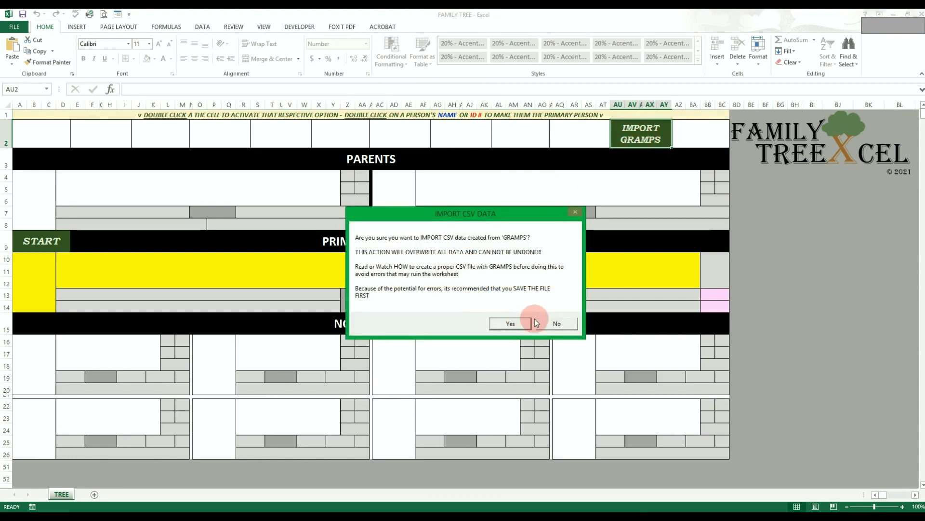
click(511, 324)
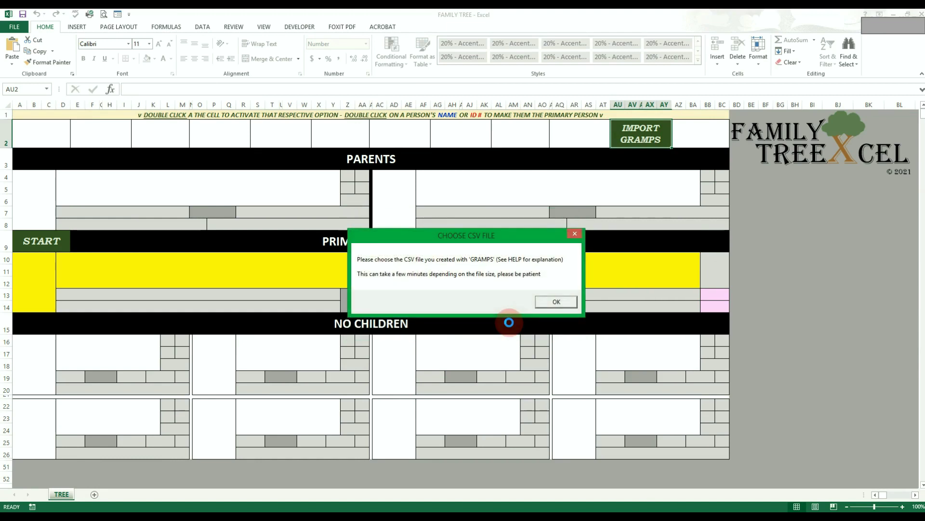
click(553, 301)
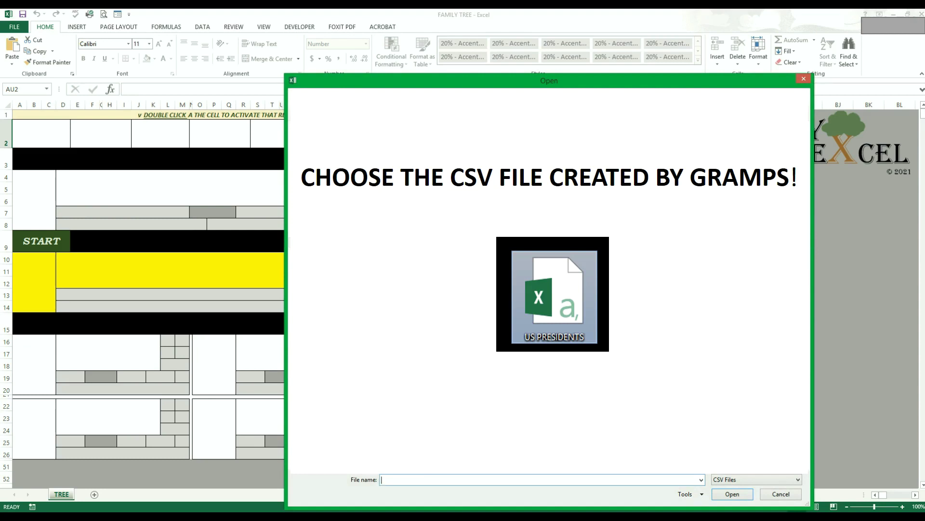
double_click(473, 318)
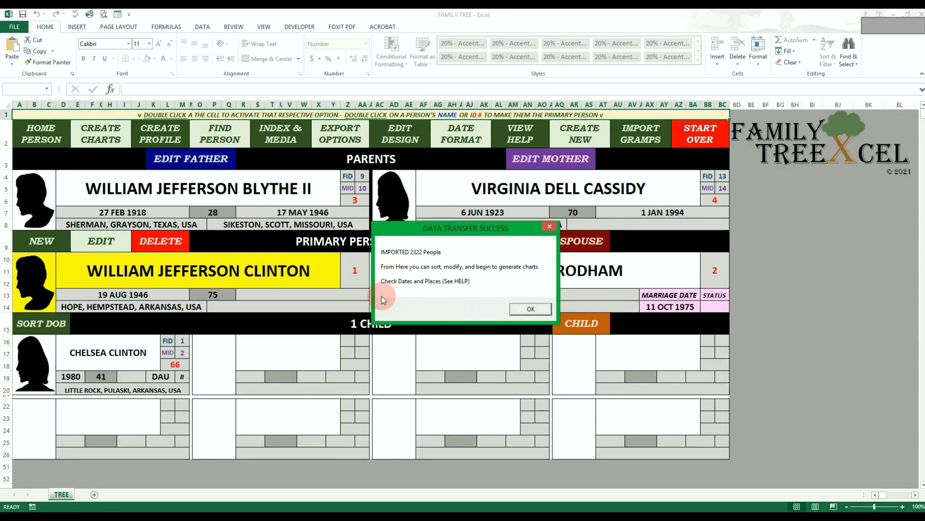
- Dismiss the import success message and climb Clinton's paternal line to Henry Patton Foote Blythe
click(529, 309)
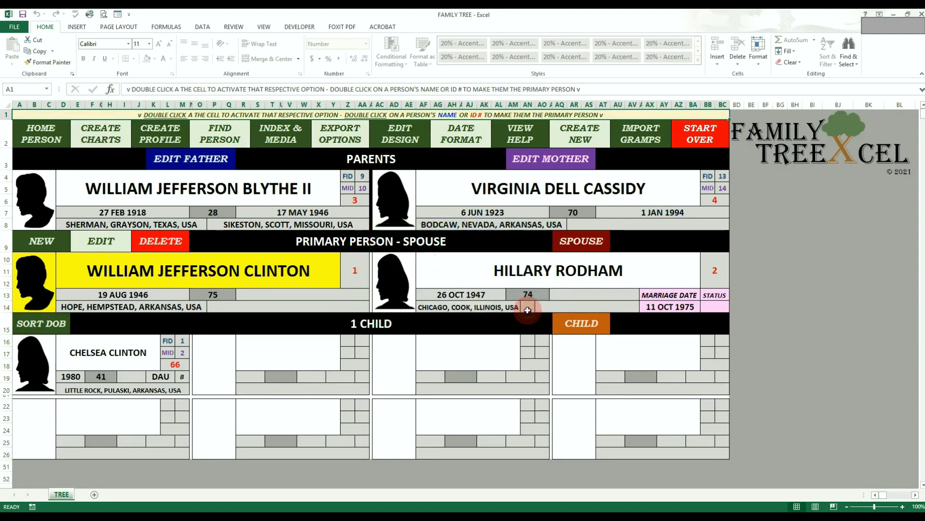
double_click(196, 182)
double_click(195, 181)
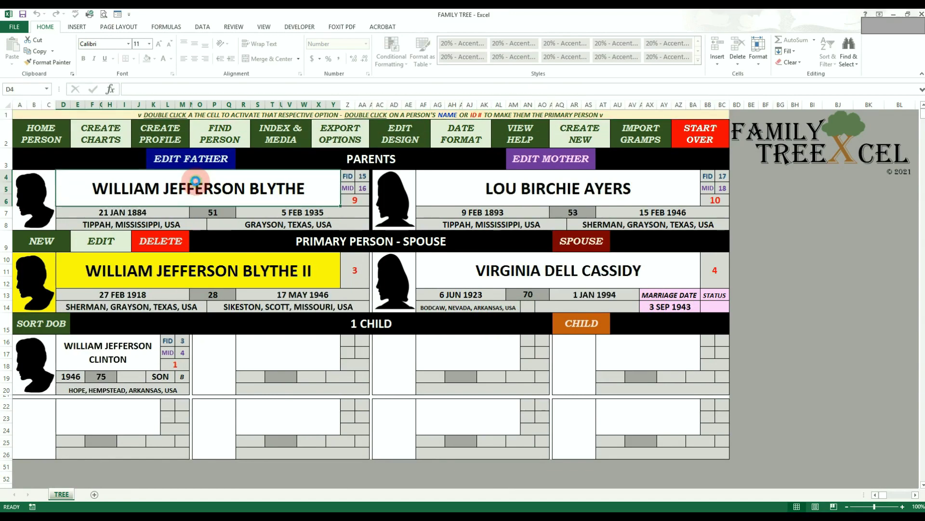
double_click(195, 182)
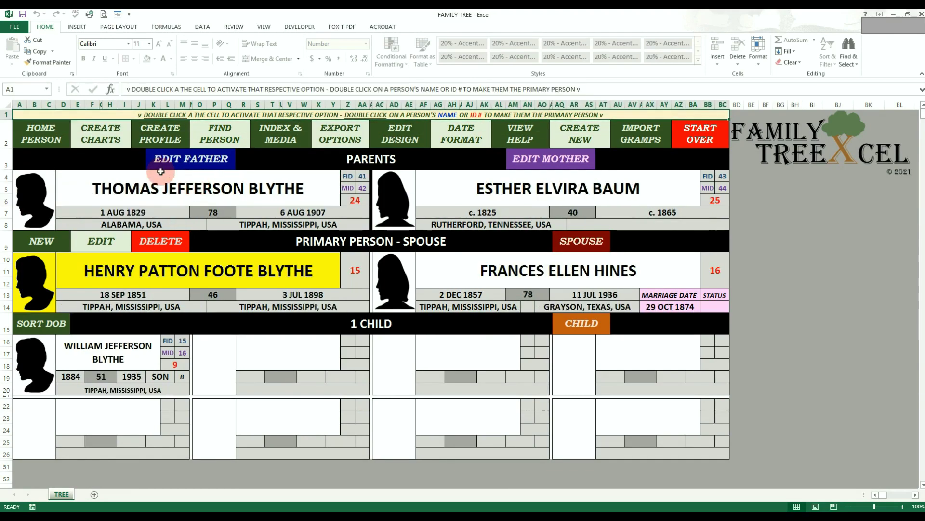
- Return the tree to William Jefferson Clinton, then open and close Find Person without choosing anyone
click(53, 131)
double_click(52, 132)
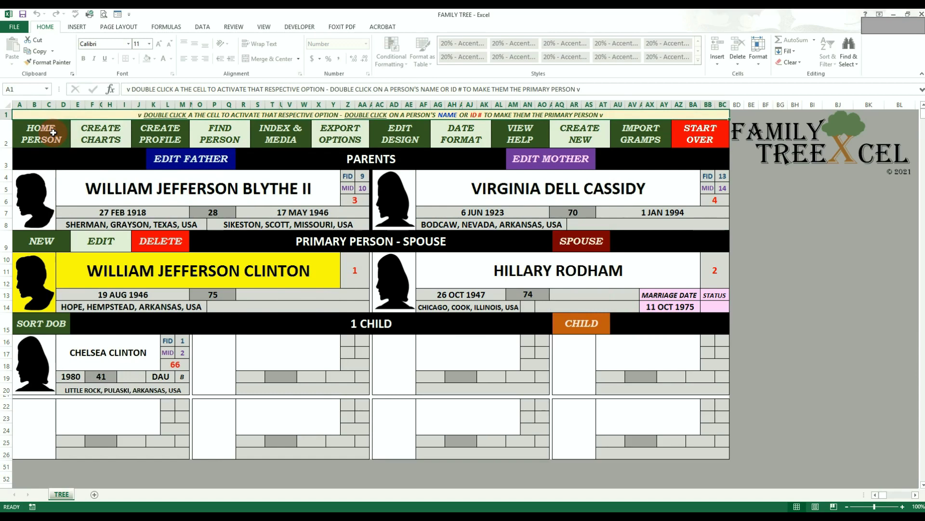
double_click(210, 138)
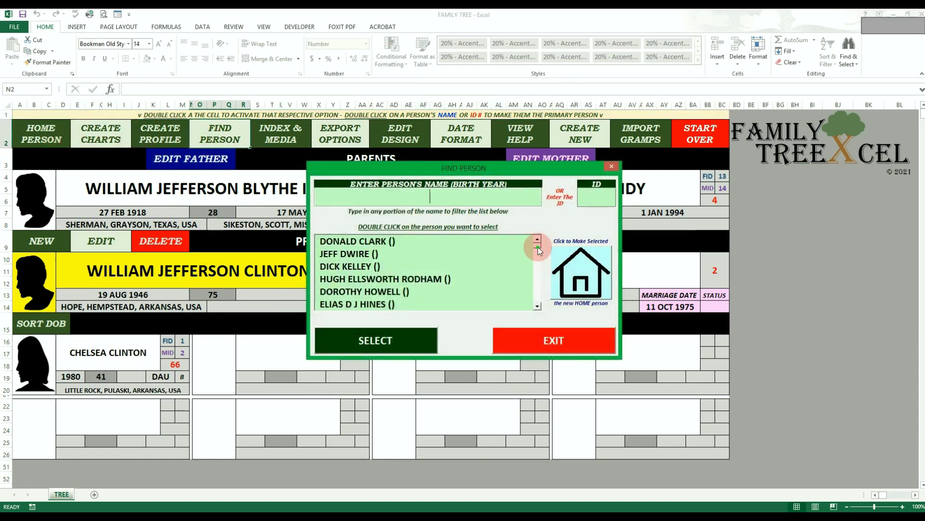
mouse_move(538, 247)
mouse_down()
mouse_move(538, 304)
mouse_move(540, 233)
mouse_up()
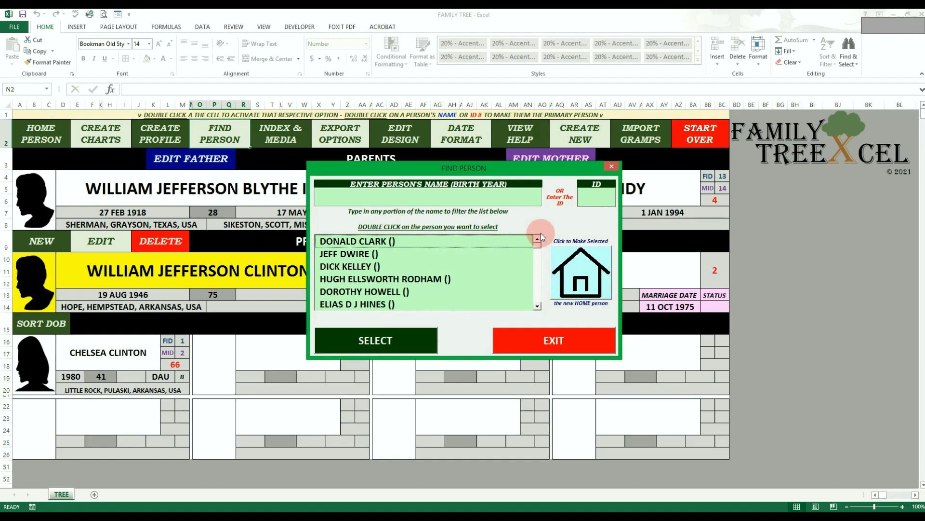
click(611, 167)
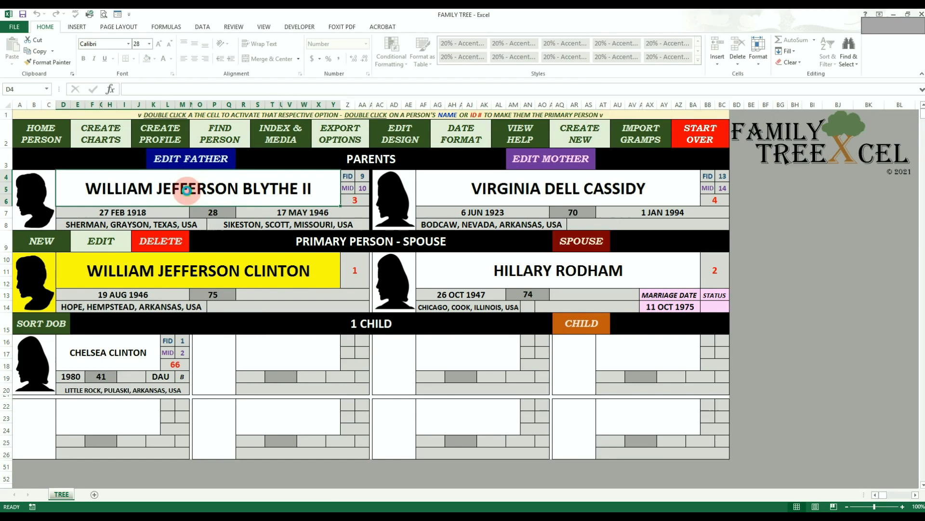
- Move up the father line to Thomas Jefferson Blythe and open his details for editing
double_click(188, 190)
double_click(187, 190)
double_click(187, 191)
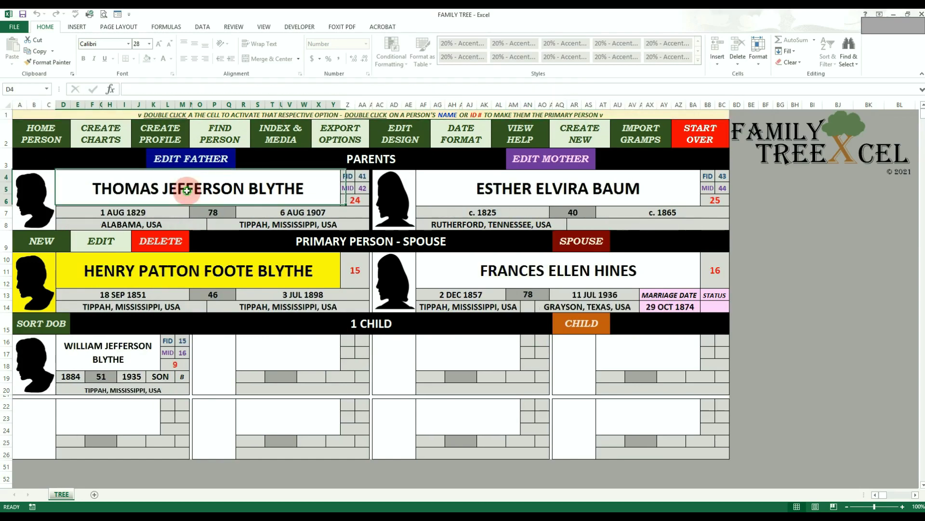
double_click(187, 190)
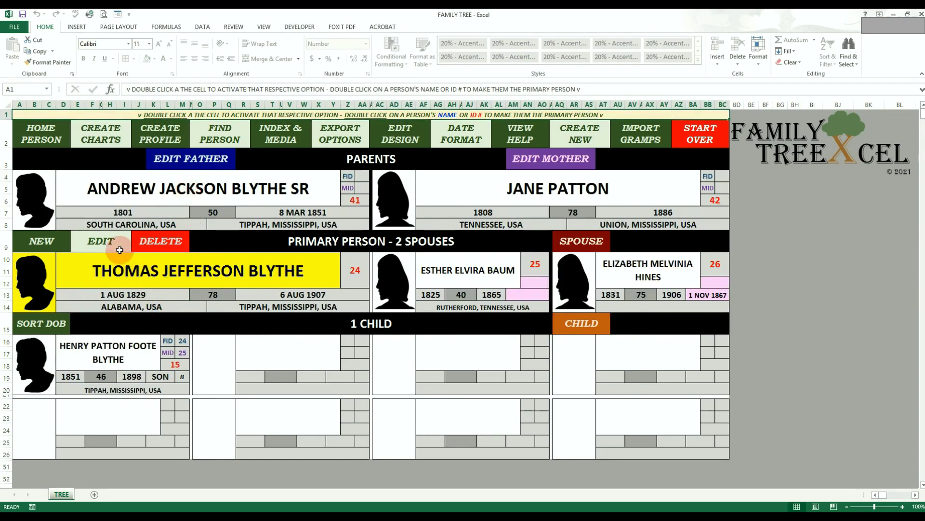
double_click(105, 240)
- Set his Birth State to ALABAMA, clear the Birth City, and save the birth details
click(587, 344)
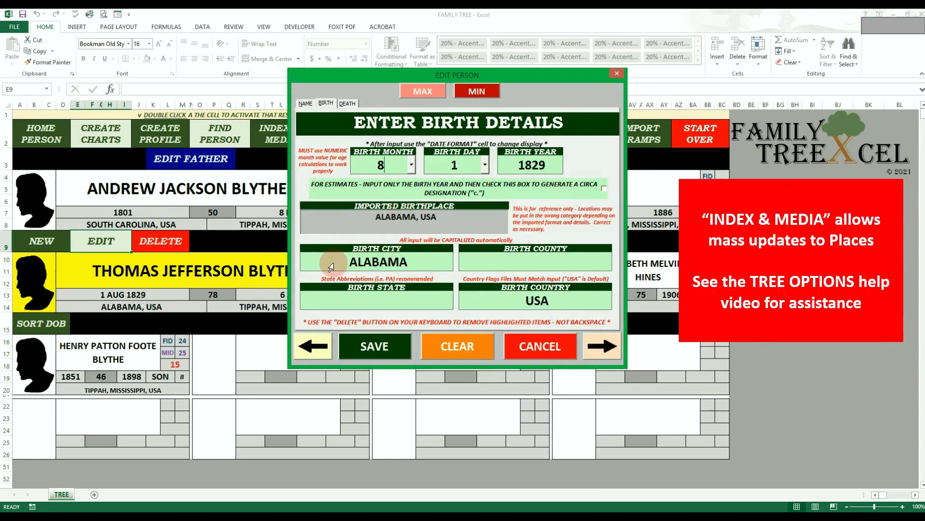
click(375, 309)
text(AL)
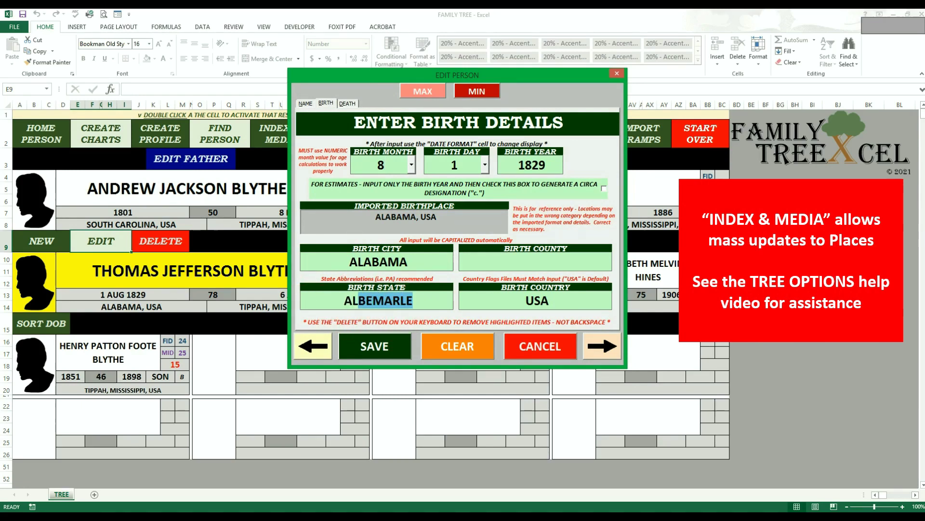
text(ABA)
key(Tab)
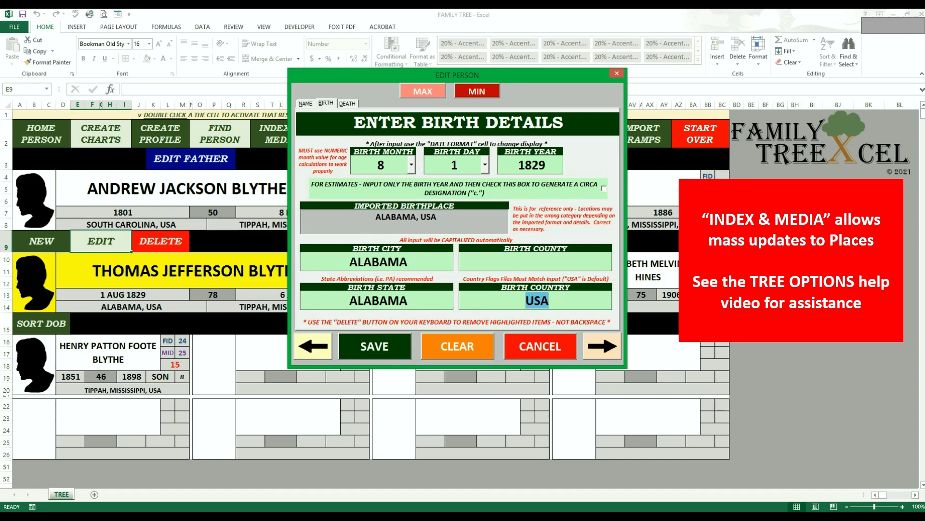
drag(409, 261, 315, 260)
key(Delete)
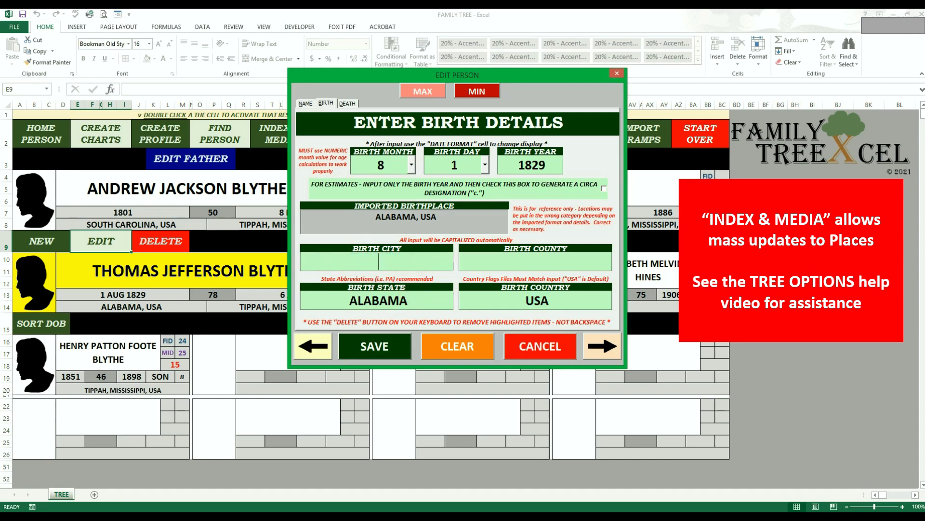
click(381, 348)
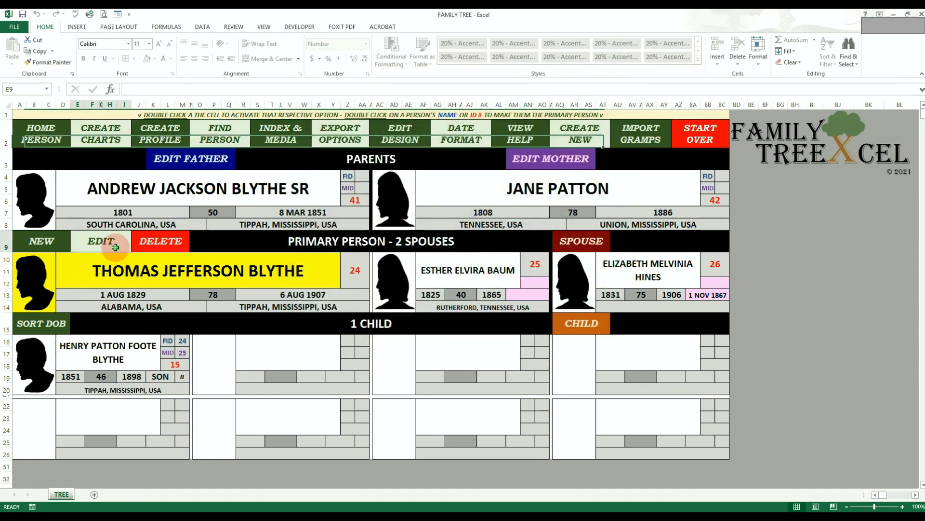
click(597, 347)
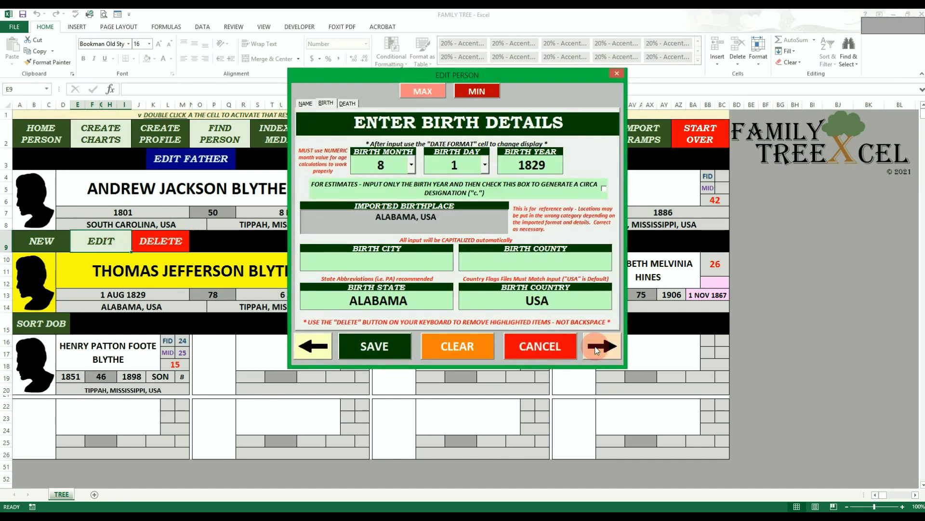
click(612, 349)
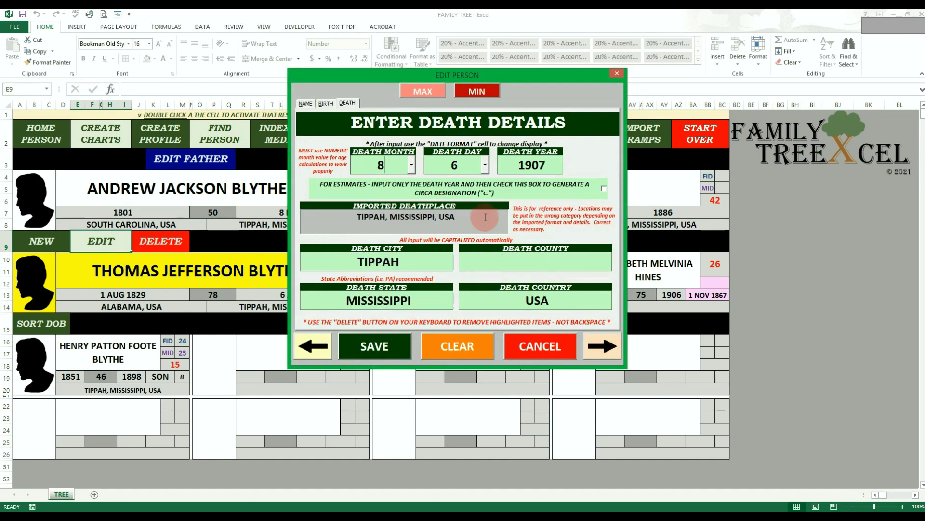
- Close the person editor and Index & Media options, then return the tree to William Jefferson Clinton
click(618, 72)
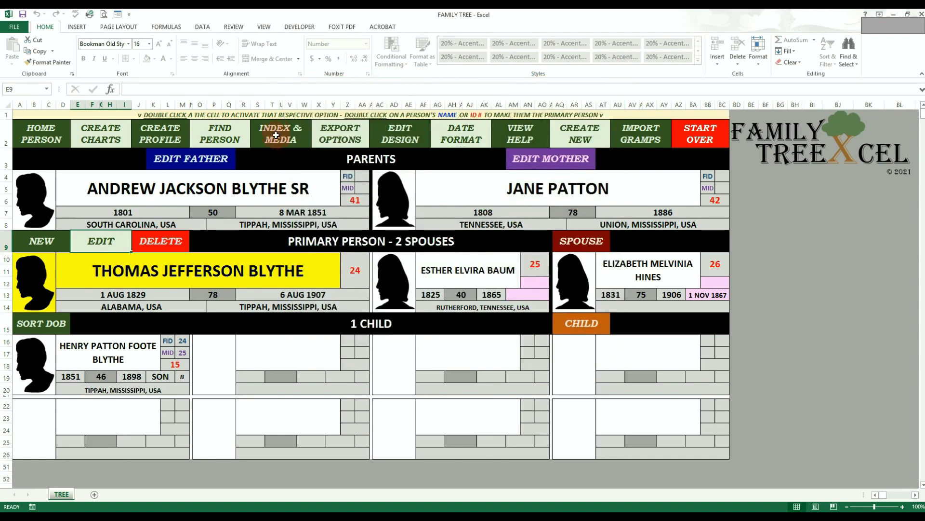
double_click(274, 137)
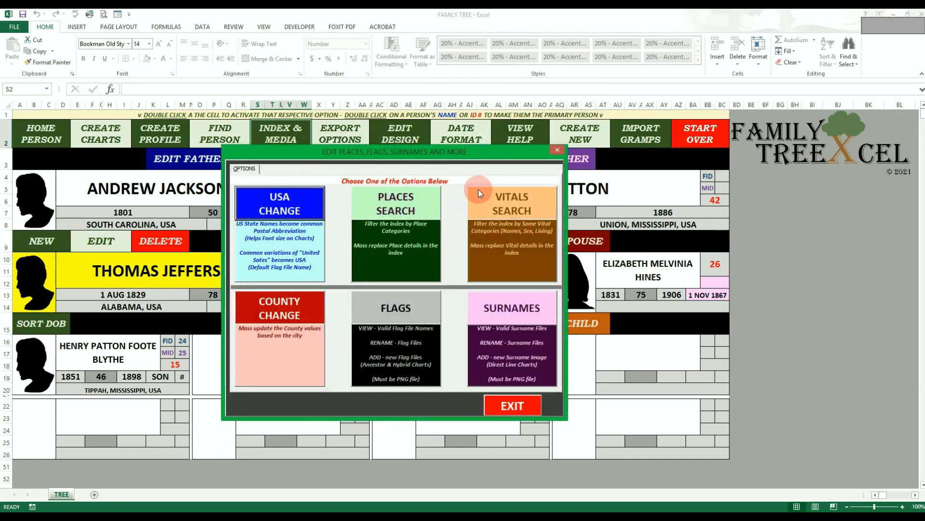
click(558, 150)
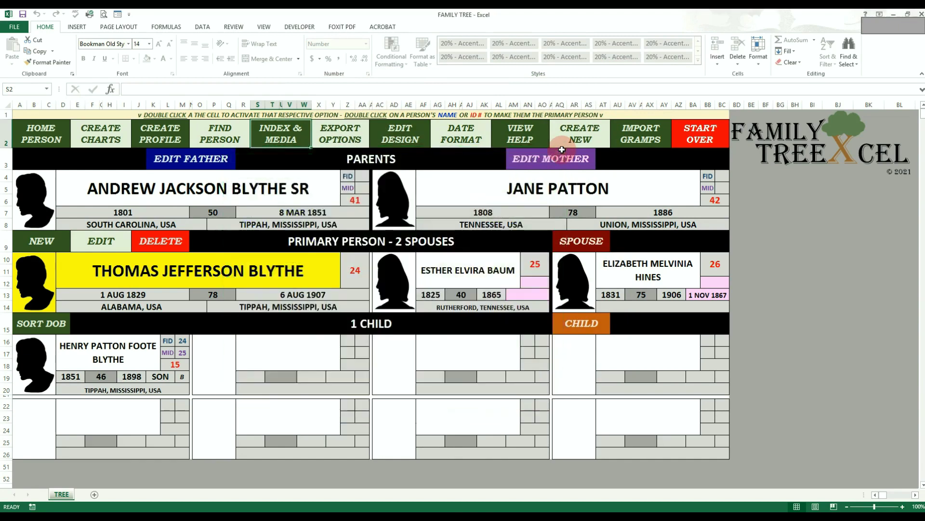
double_click(41, 134)
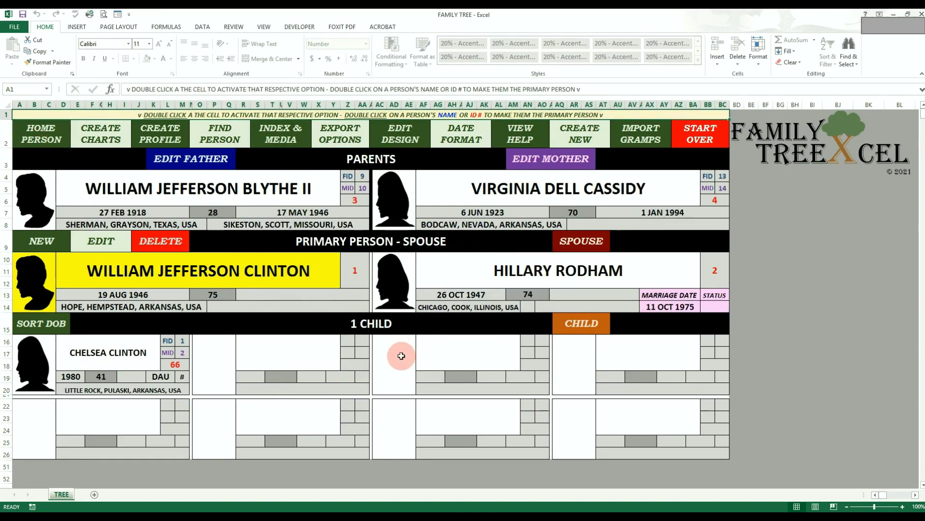